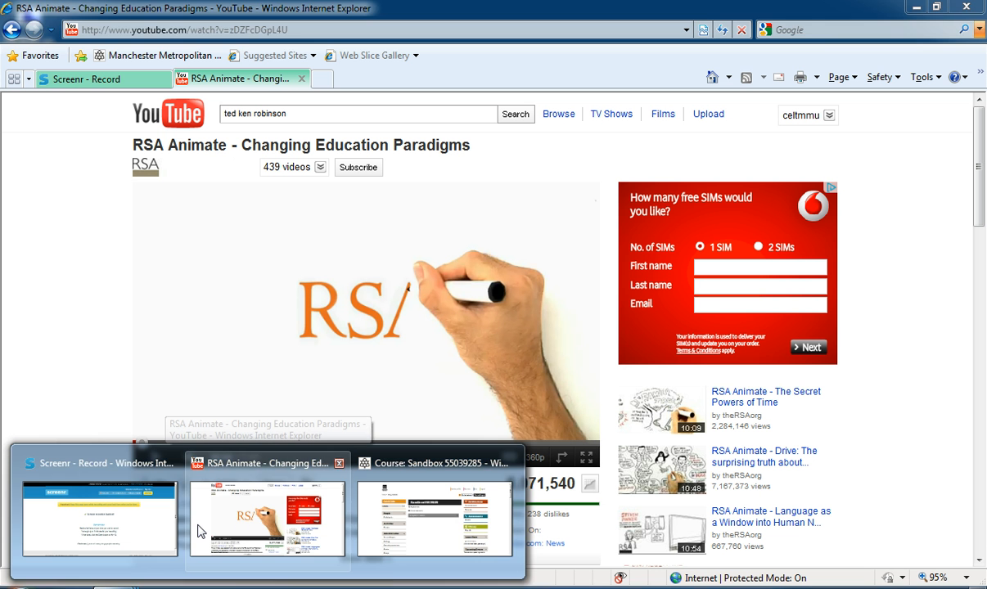
# Copy the 560 × 315 iframe embed code of the YouTube video "RSA Animate - Changing Education Paradigms".
pyautogui.click(198, 528)
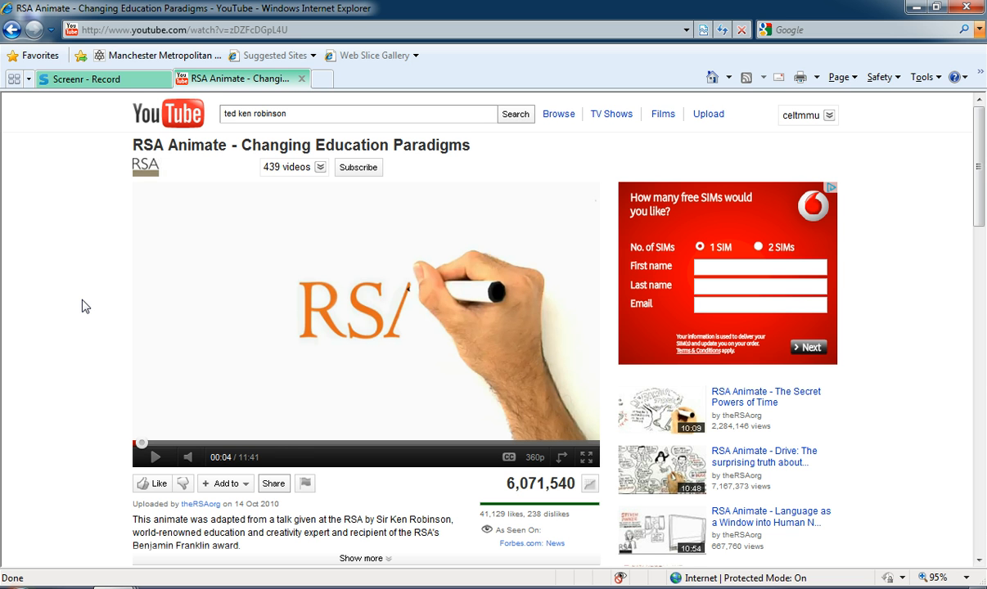
pyautogui.click(273, 485)
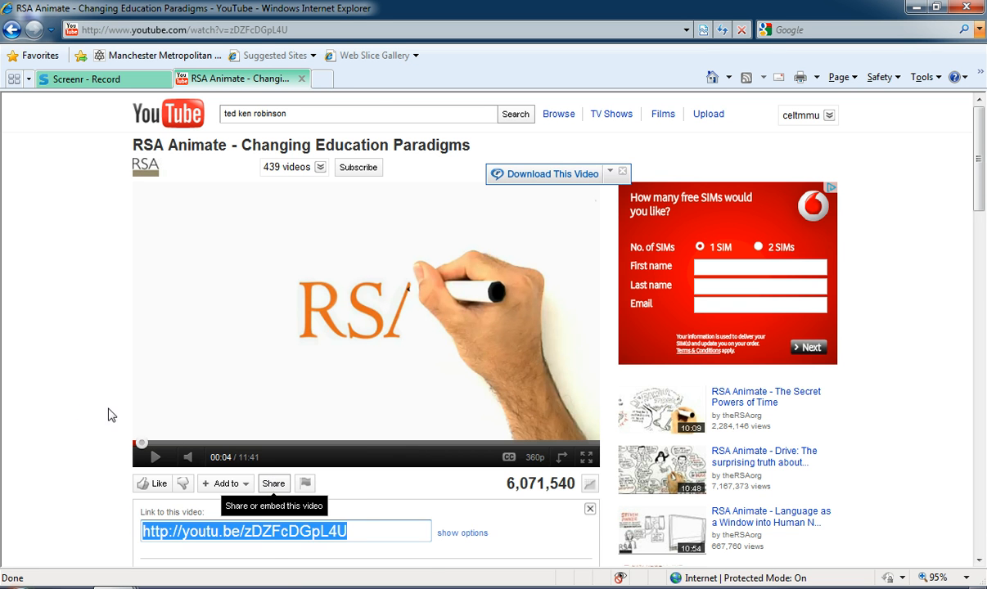
pyautogui.scroll(-3, 71, 410)
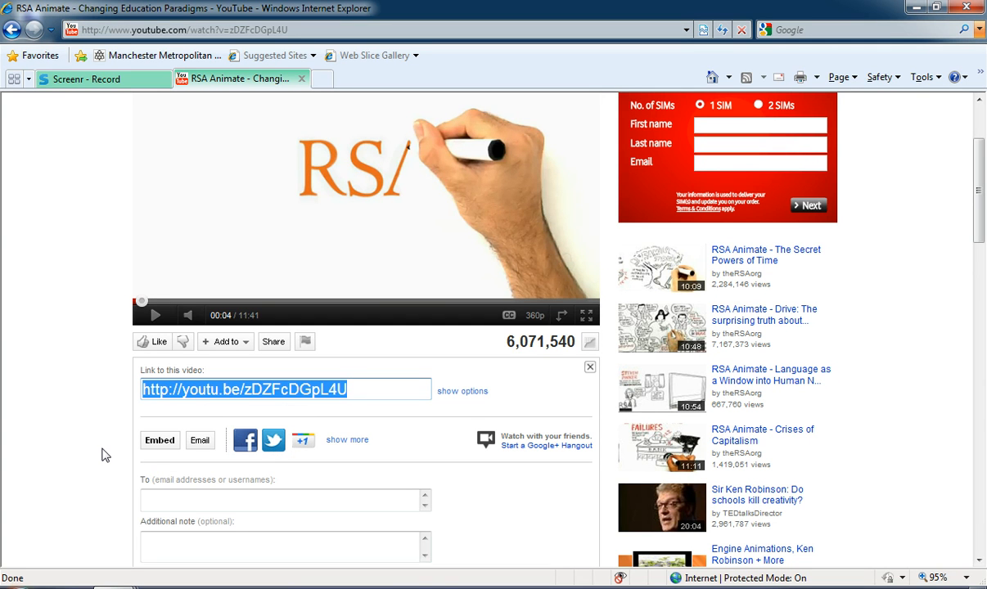
pyautogui.click(161, 446)
pyautogui.scroll(-3, 72, 430)
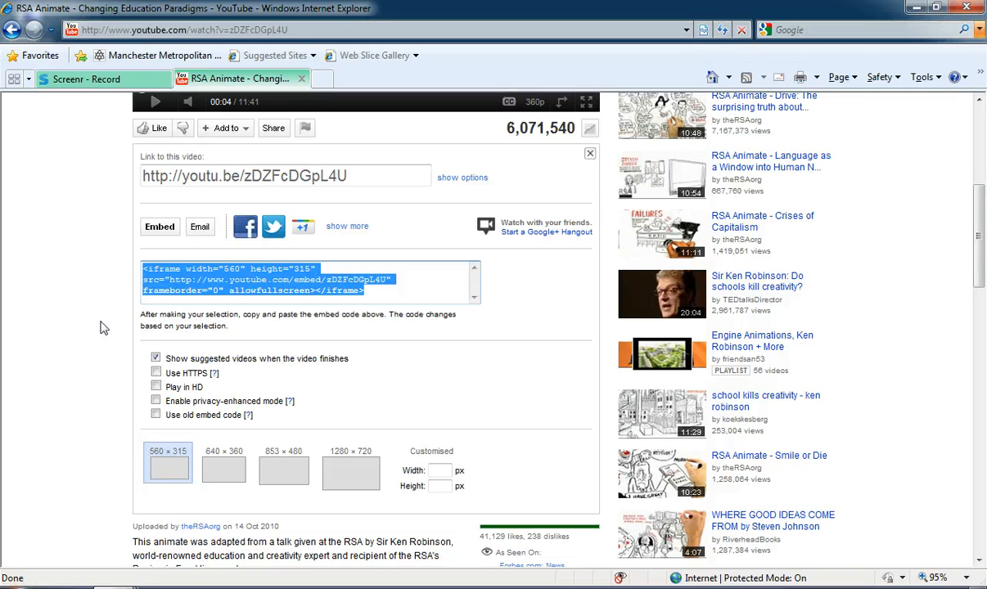
pyautogui.rightClick(249, 279)
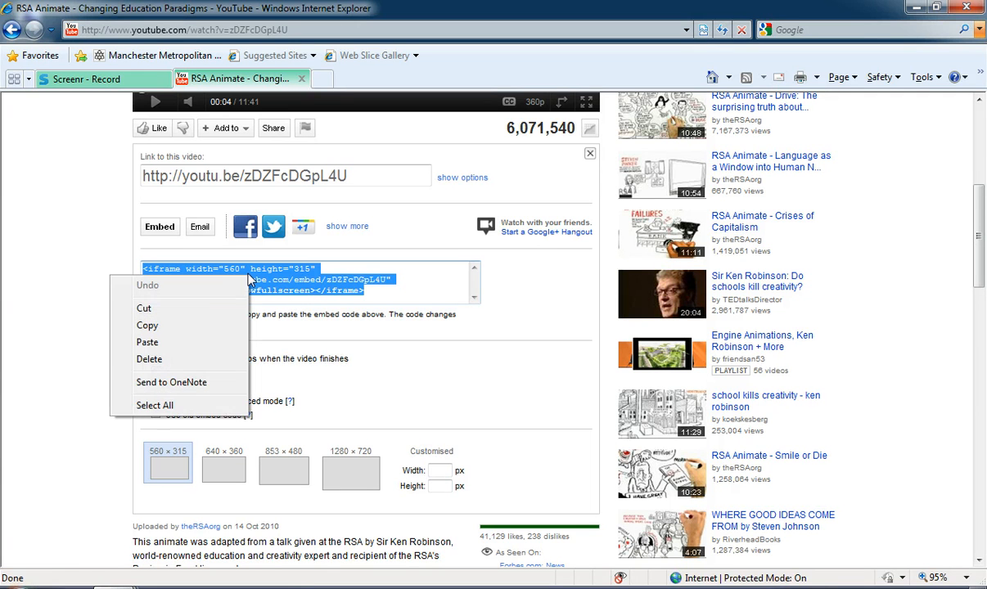
pyautogui.click(193, 328)
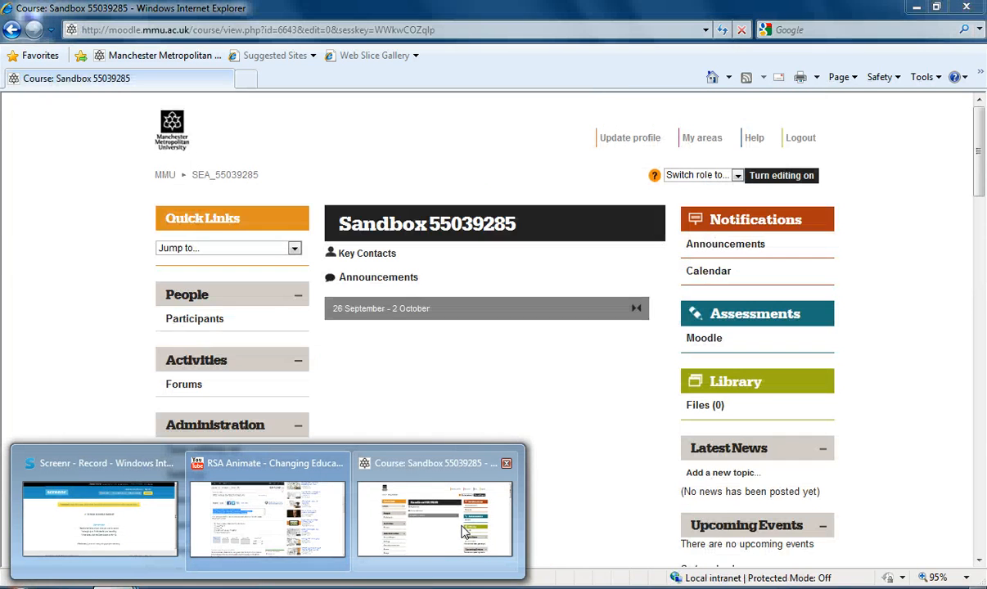
# Switch to the Moodle sandbox course, enable editing and start composing a web page resource in the 26 September - 2 October section.
pyautogui.click(446, 533)
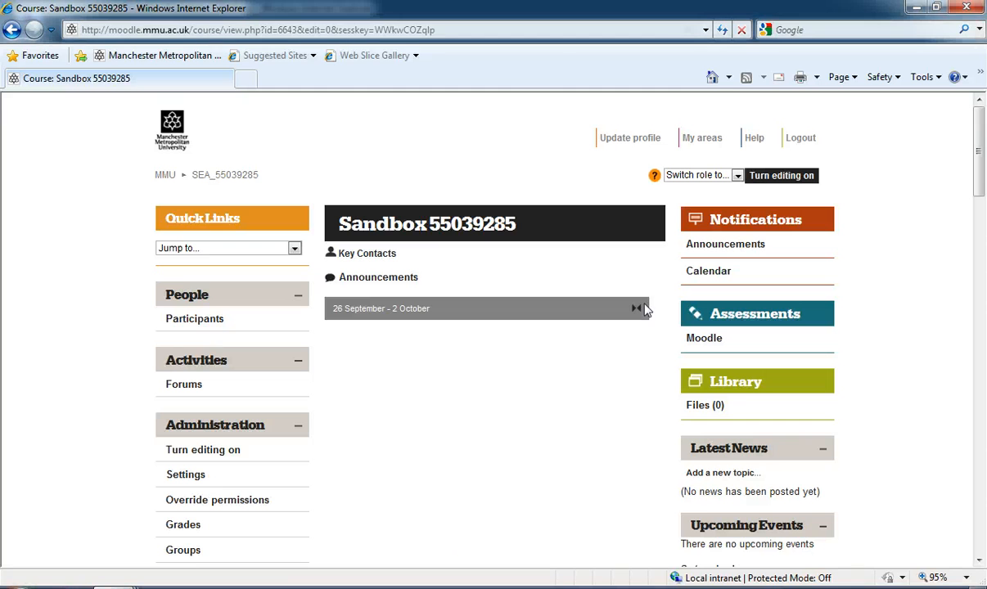
pyautogui.click(792, 182)
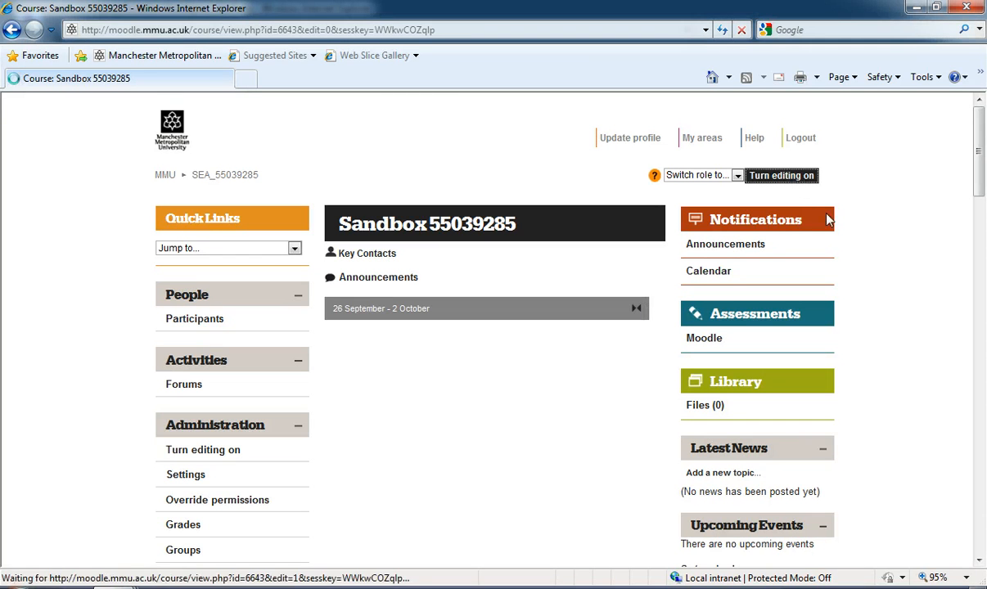
pyautogui.scroll(-3, 879, 325)
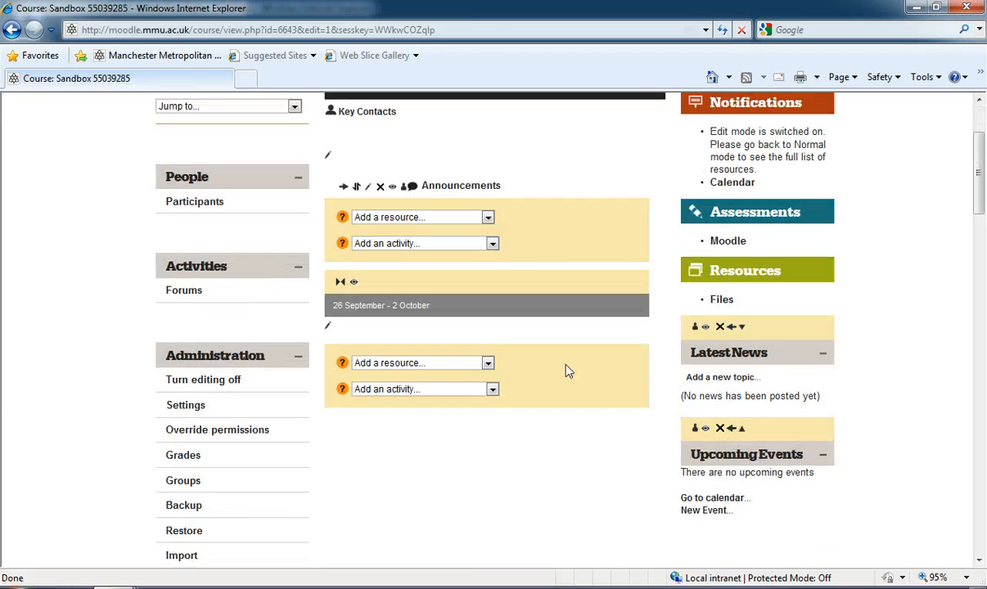
pyautogui.click(487, 364)
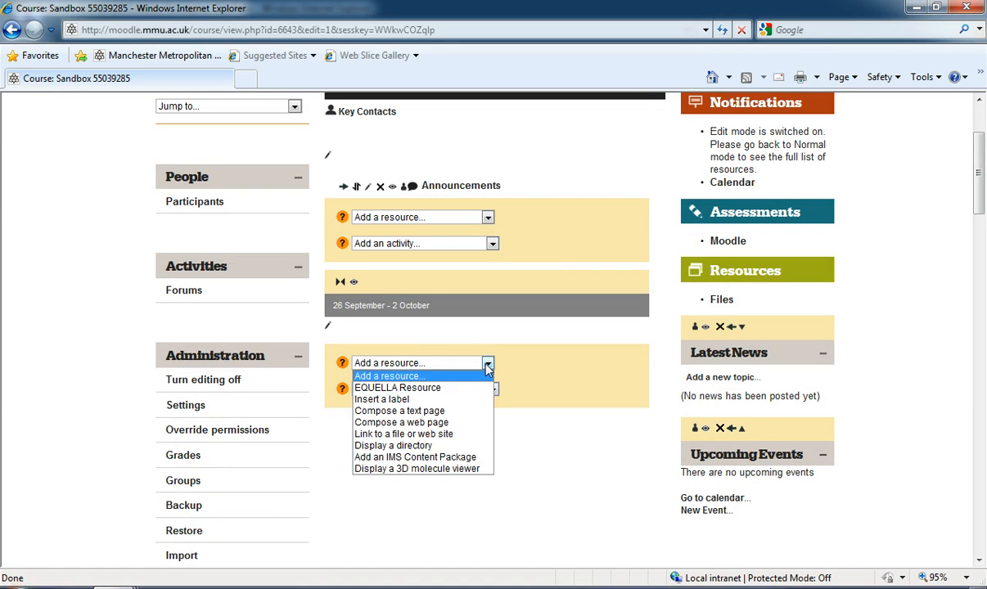
pyautogui.click(406, 424)
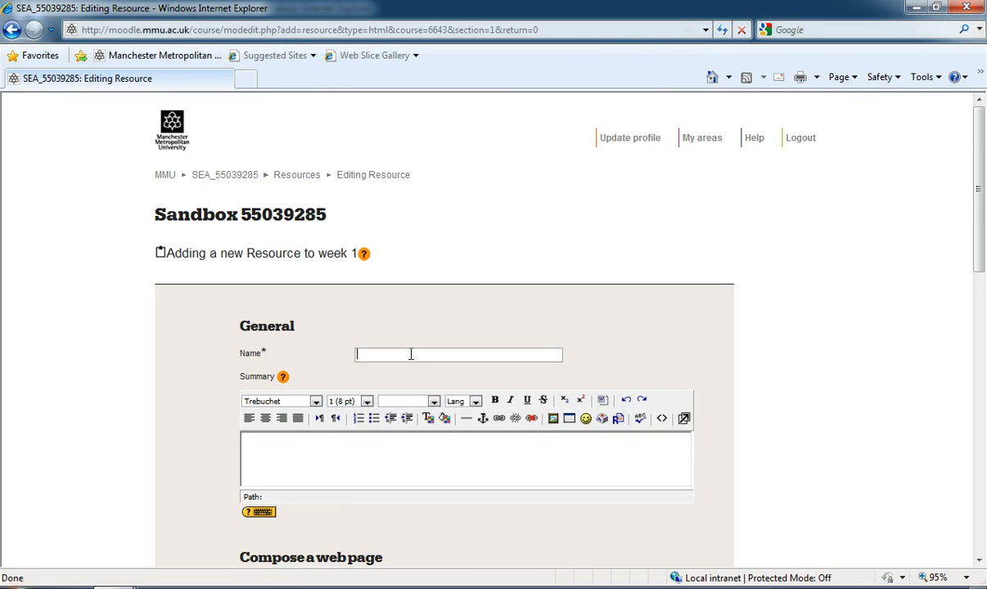
# Name the new resource "YouTube Video".
pyautogui.click(411, 353)
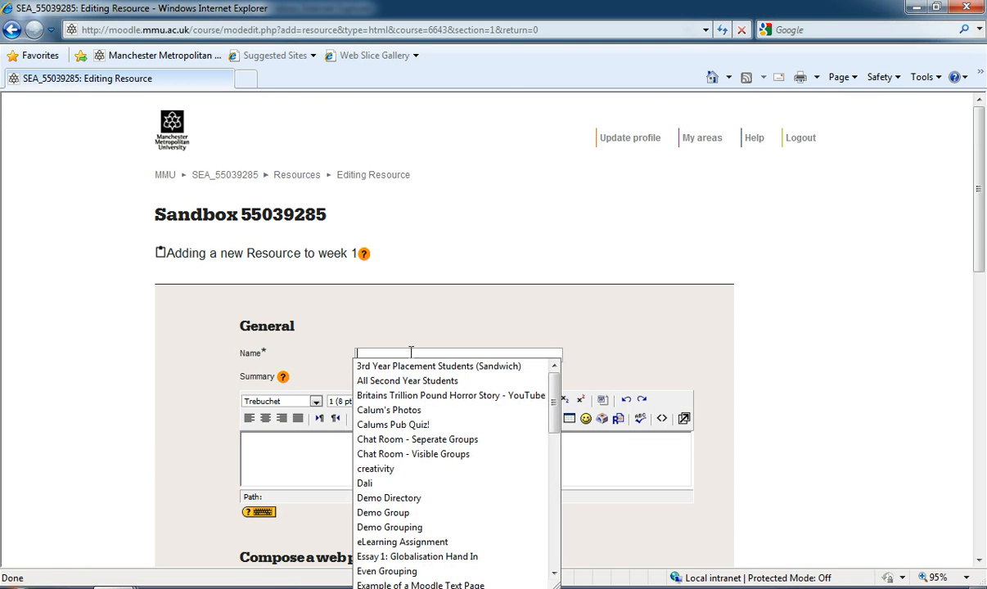
pyautogui.write('YouTu')
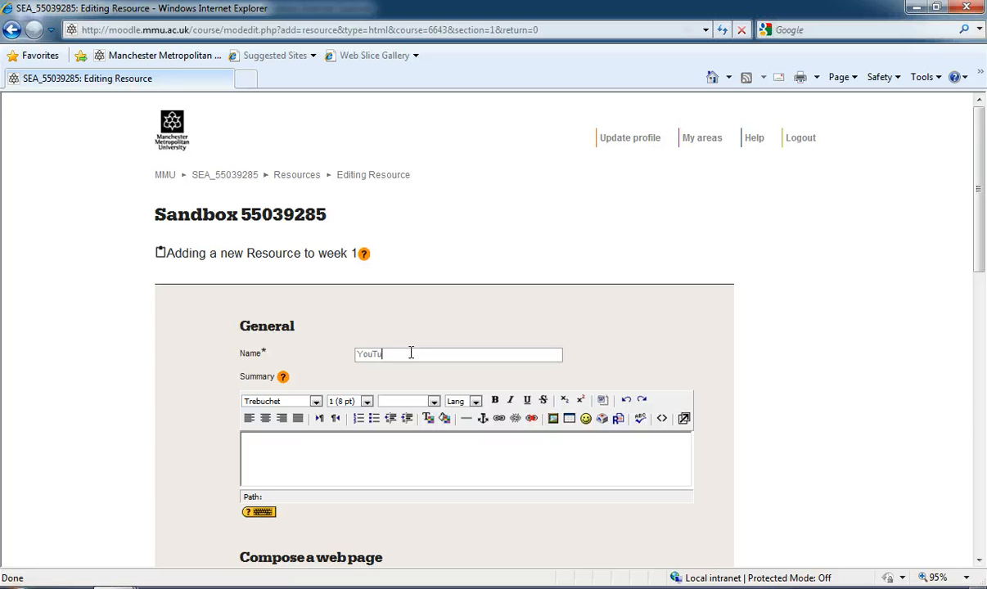
pyautogui.write('er')
pyautogui.write(' Video')
# Paste the copied embed code into the web page's full text as HTML source, and return the editor to WYSIWYG mode.
pyautogui.scroll(-5, 812, 382)
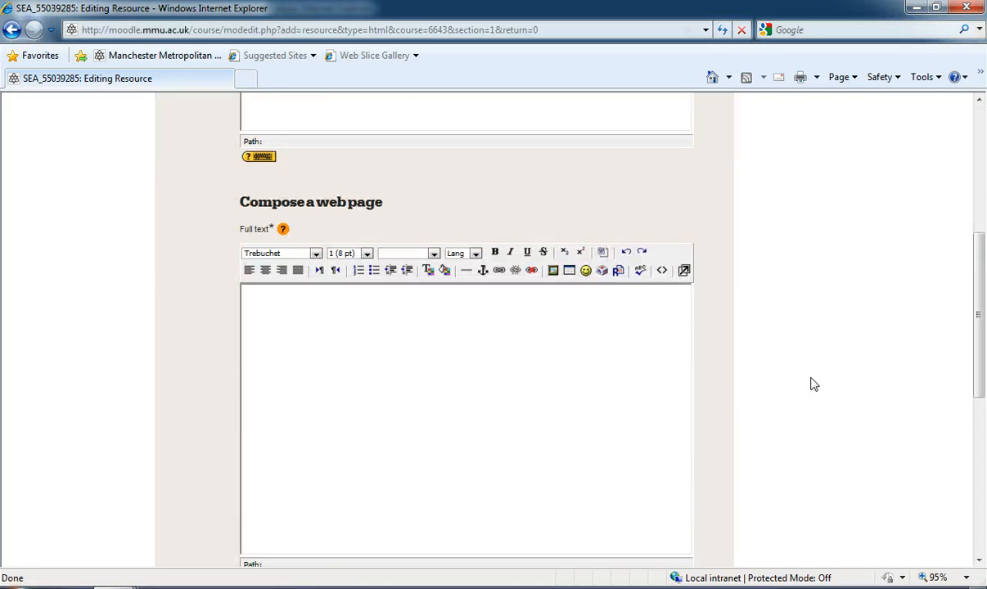
pyautogui.scroll(-1, 811, 382)
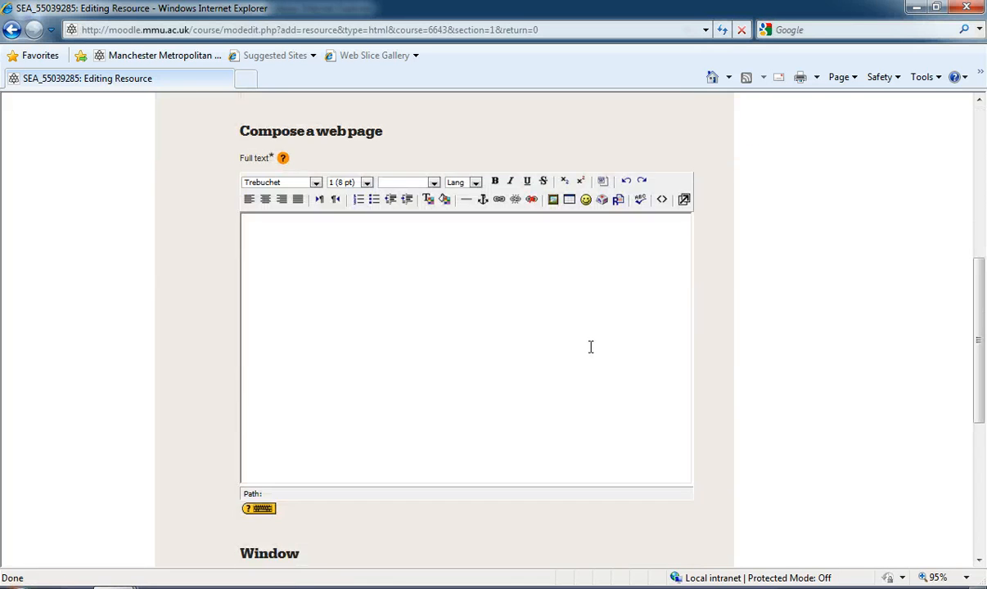
pyautogui.click(383, 300)
pyautogui.click(662, 201)
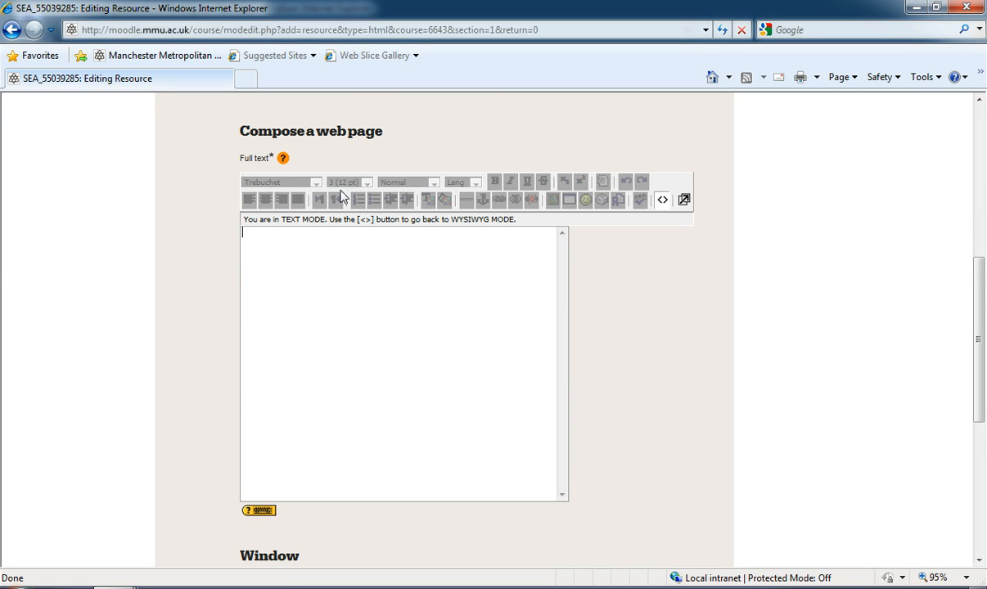
pyautogui.click(311, 244)
pyautogui.rightClick(266, 250)
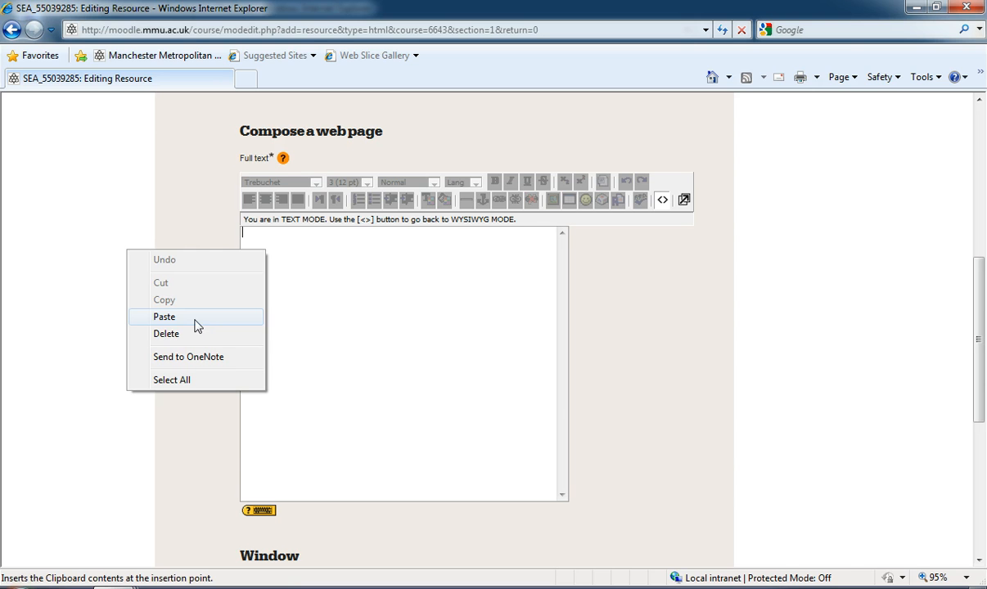
pyautogui.click(164, 317)
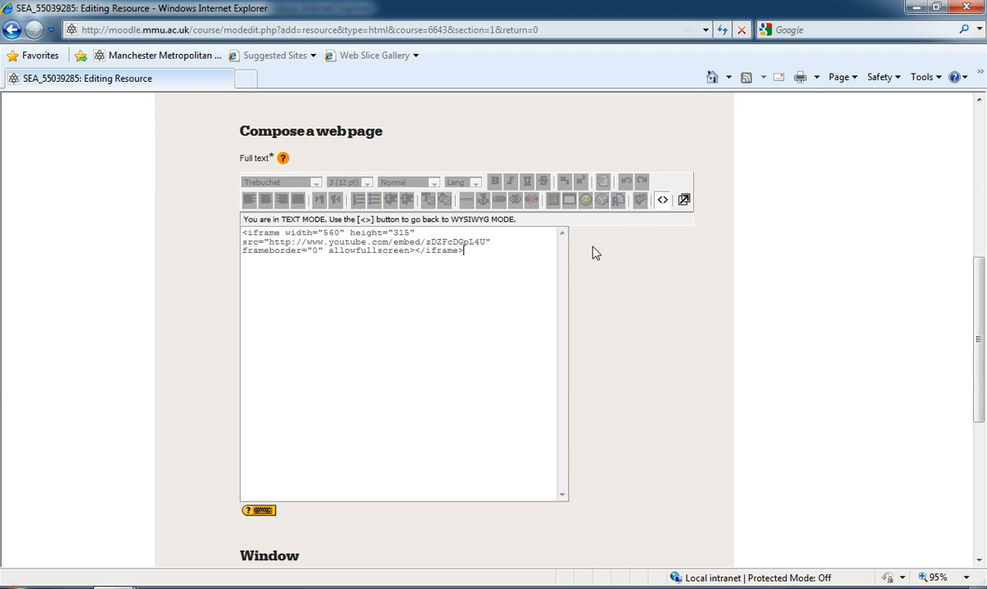
pyautogui.click(662, 200)
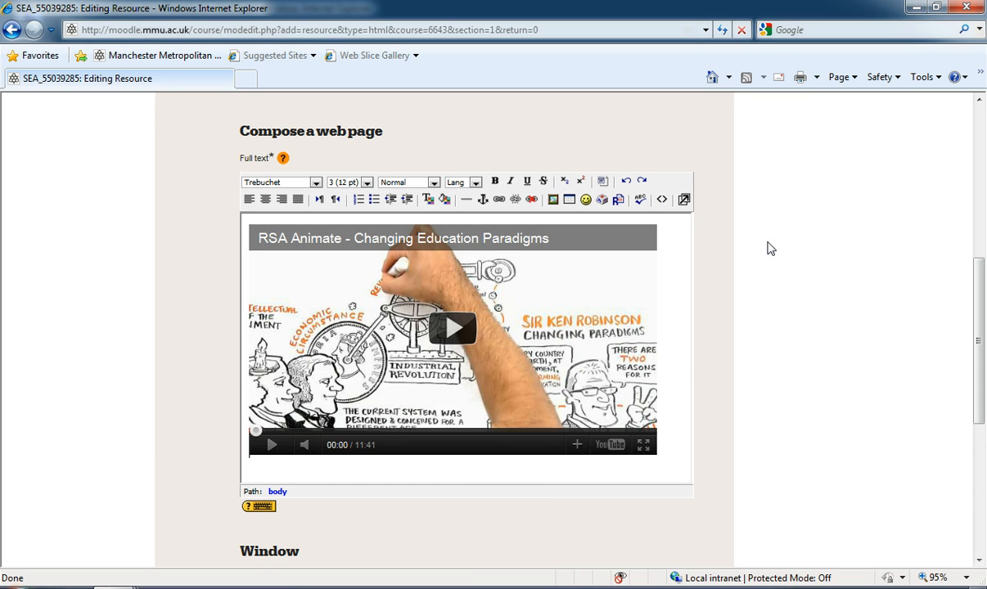
# Set the resource to open in the same window, and save it, returning to the course.
pyautogui.scroll(-5, 770, 248)
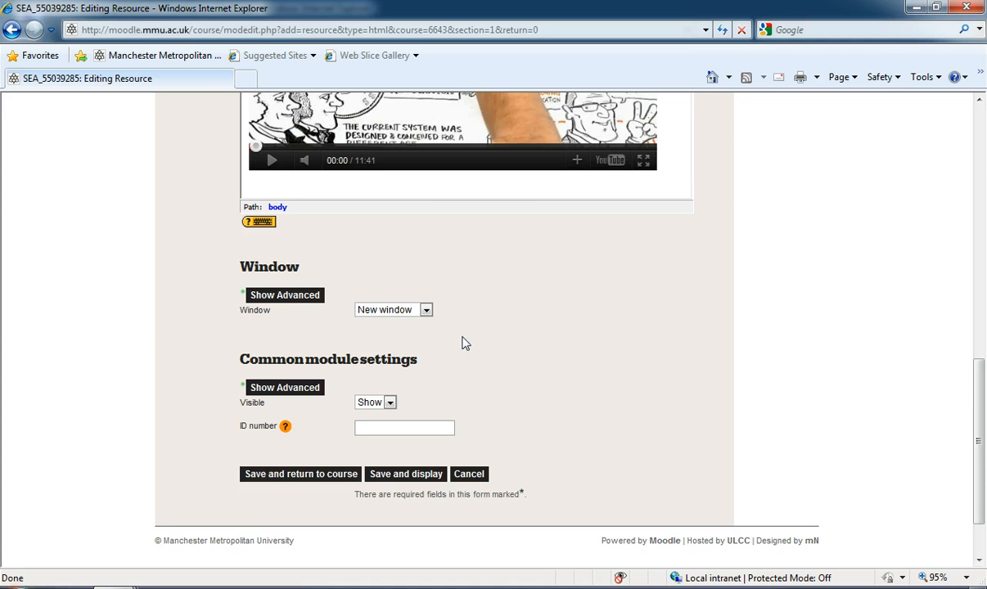
pyautogui.click(426, 311)
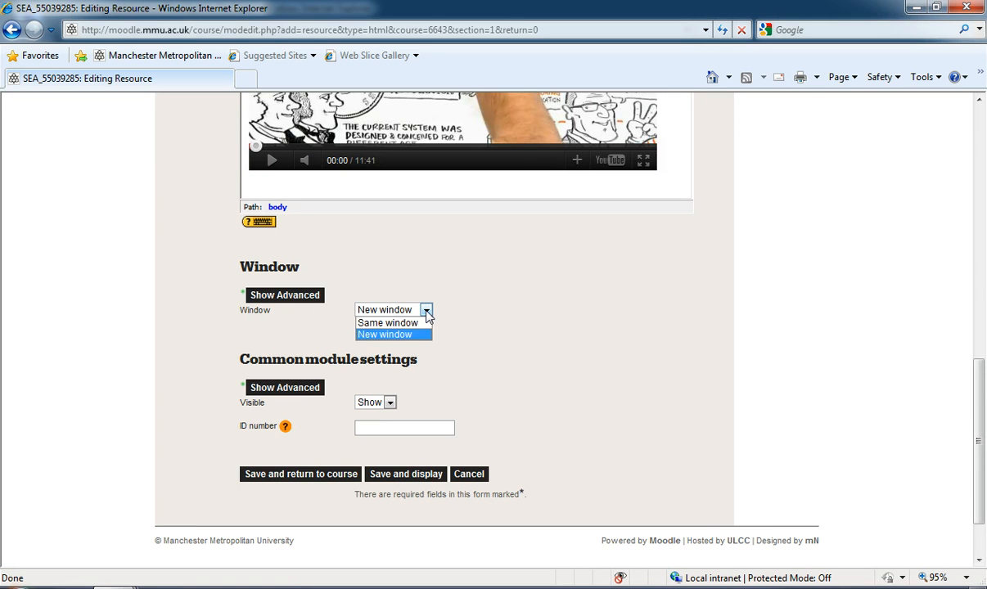
pyautogui.click(412, 324)
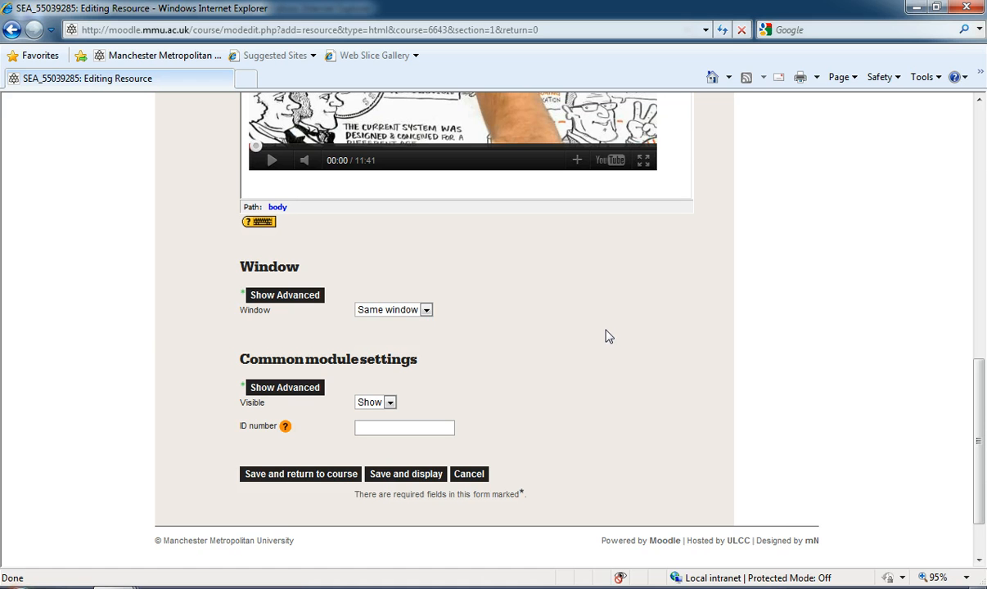
pyautogui.click(293, 475)
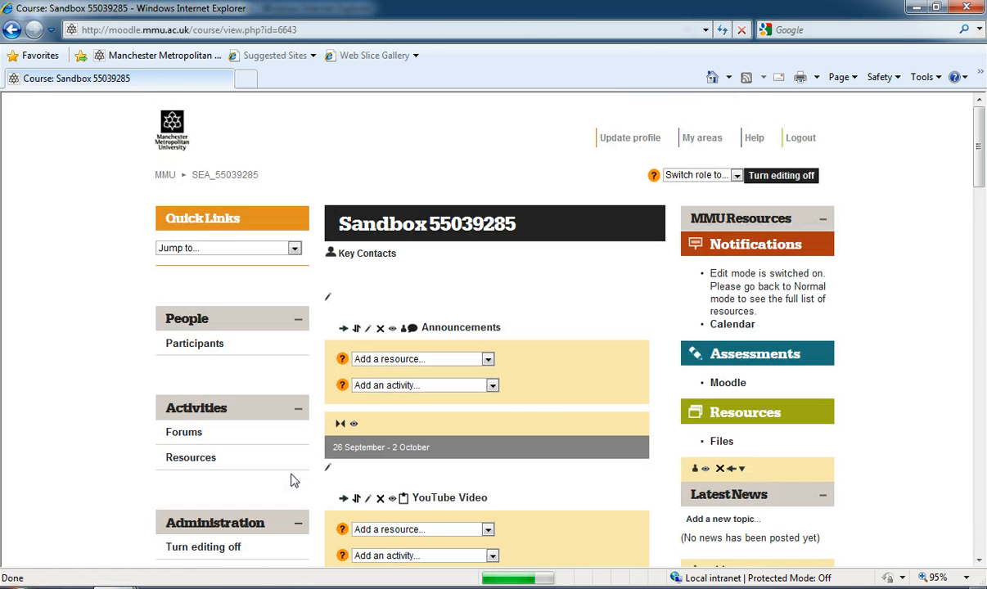
# Turn course editing off and test the embedded video in the YouTube Video resource by briefly playing and pausing it.
pyautogui.click(801, 186)
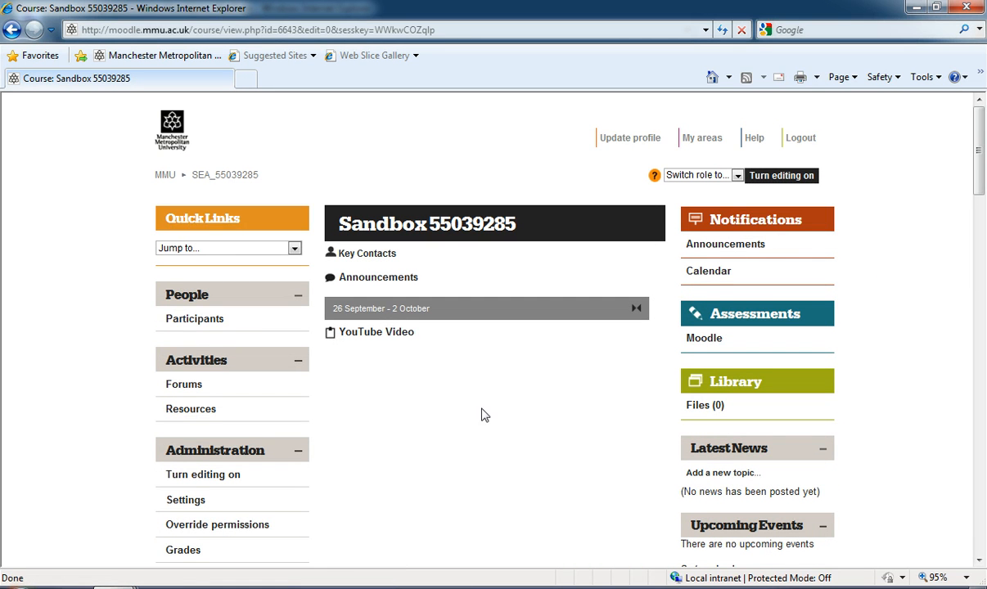
pyautogui.click(368, 343)
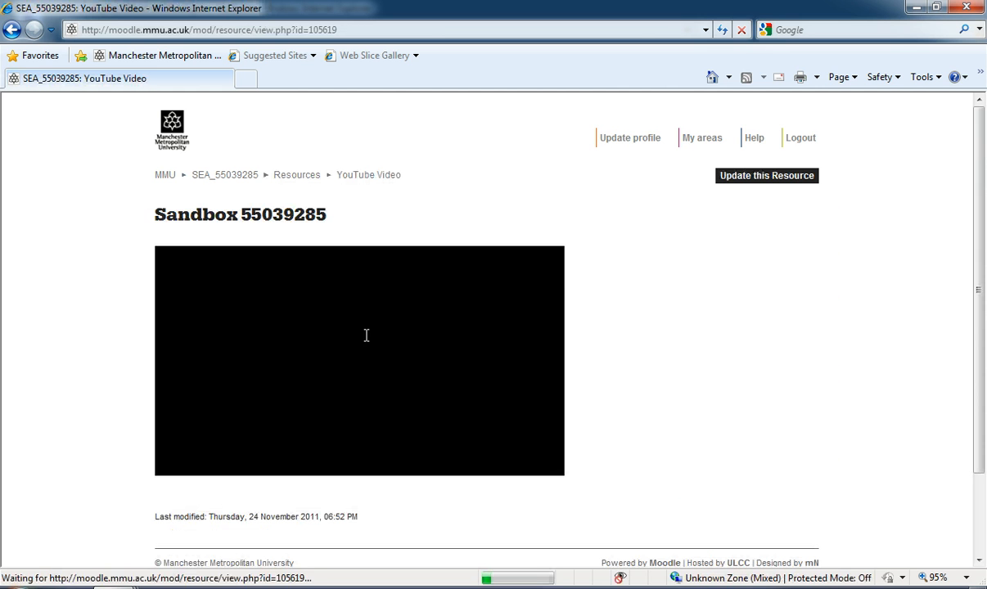
pyautogui.scroll(-2, 716, 357)
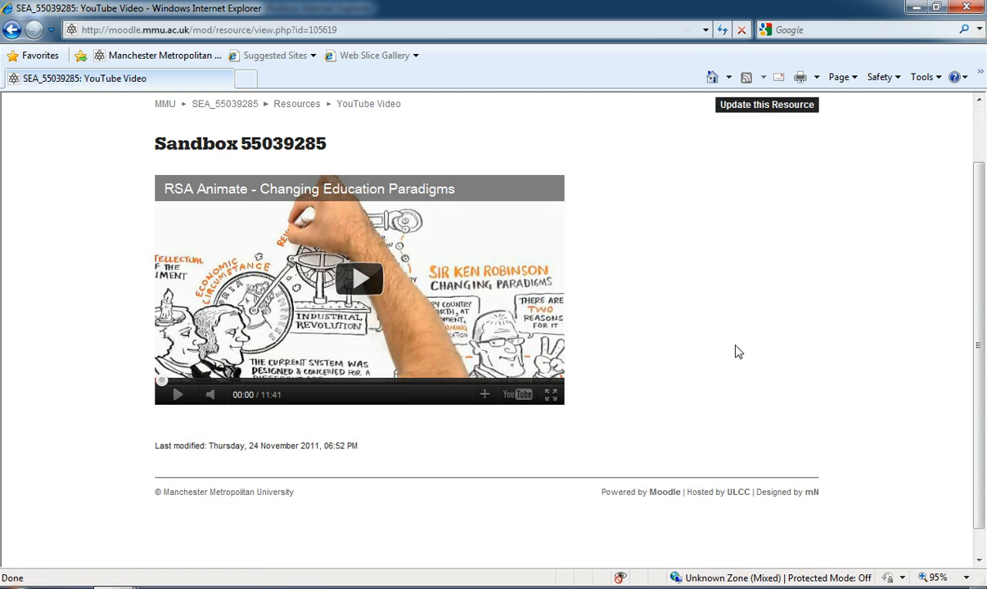
pyautogui.click(350, 281)
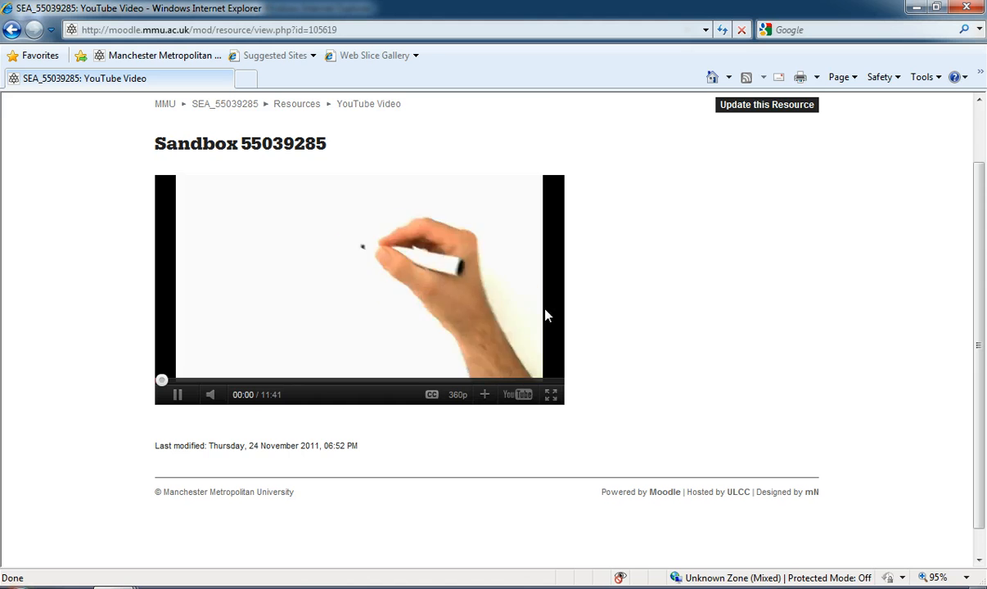
pyautogui.click(175, 399)
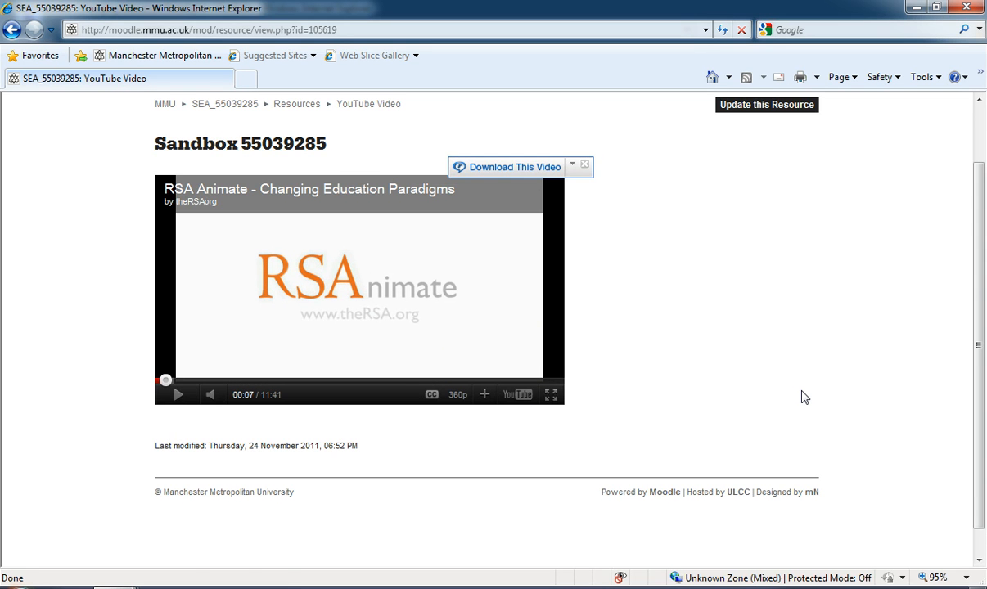
pyautogui.scroll(2, 802, 397)
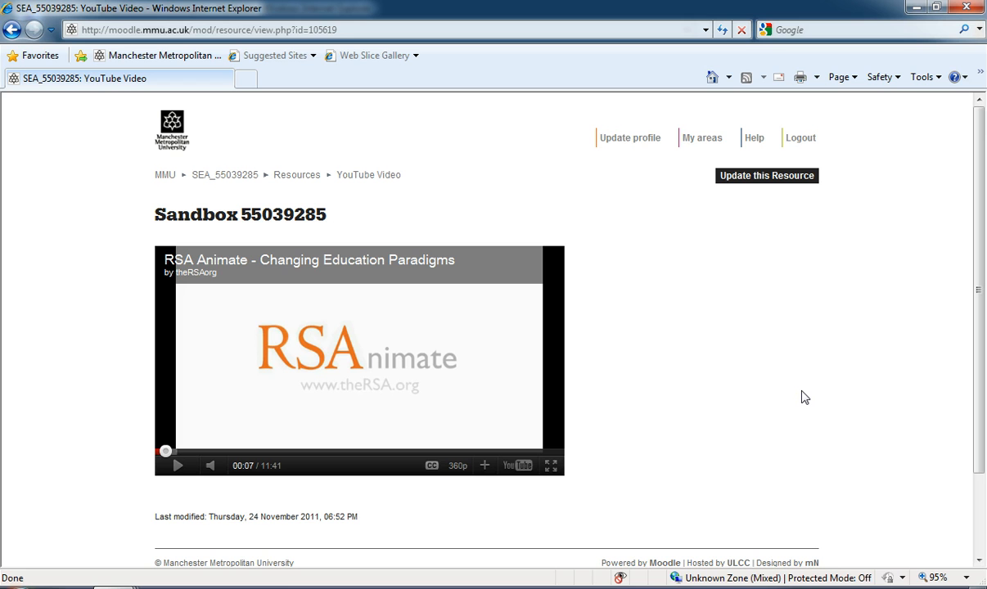